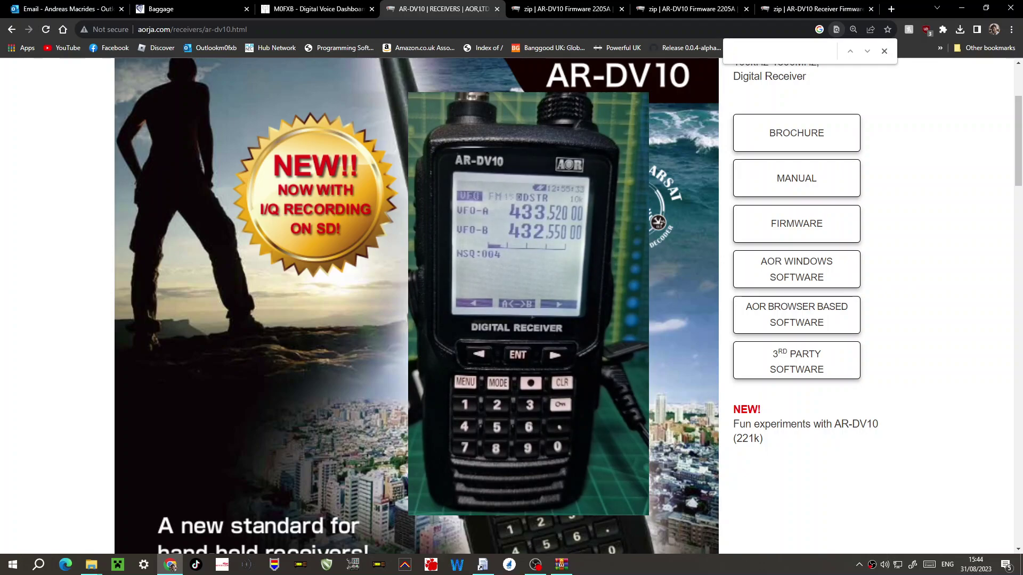
pyautogui.click(585, 9)
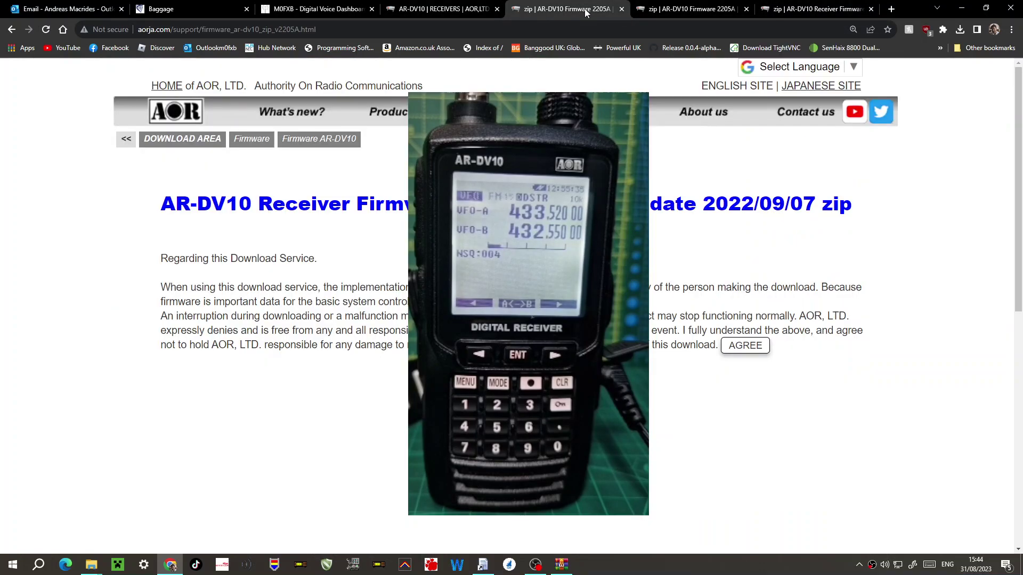
pyautogui.click(464, 11)
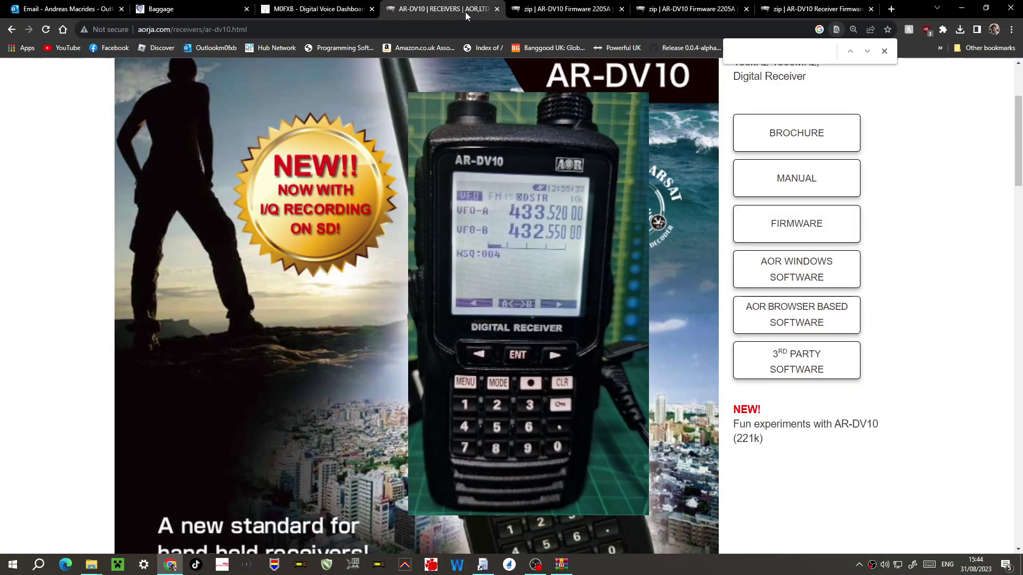
pyautogui.click(698, 11)
pyautogui.click(554, 11)
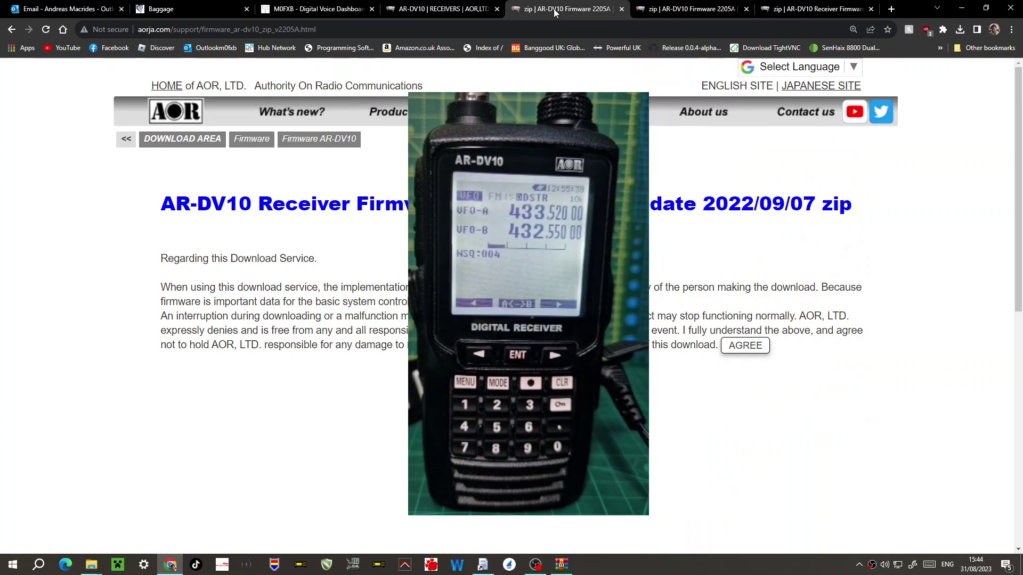
pyautogui.click(447, 16)
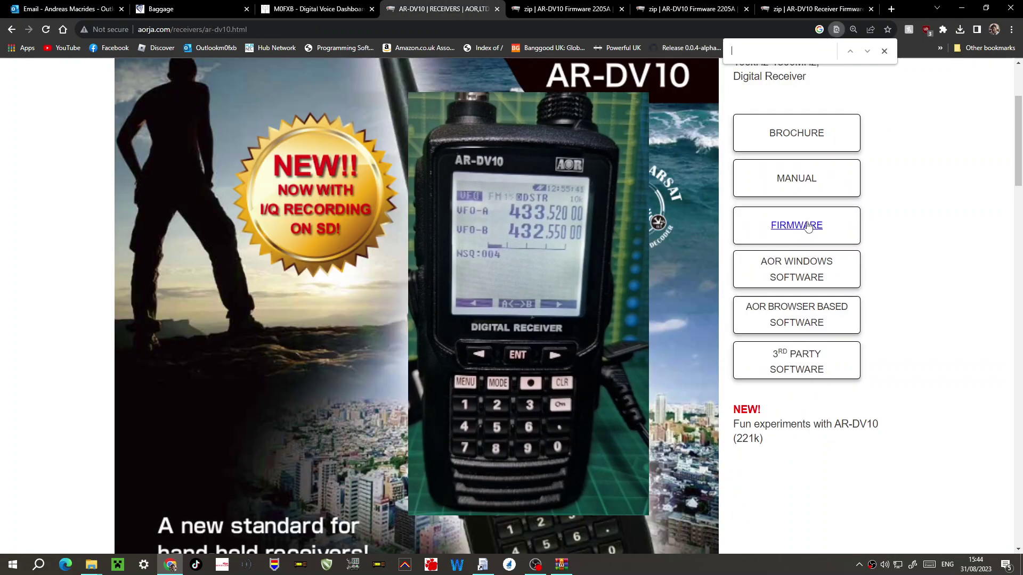
# Close the find bar and open the firmware page for the AR-DV10 receiver.
pyautogui.click(884, 52)
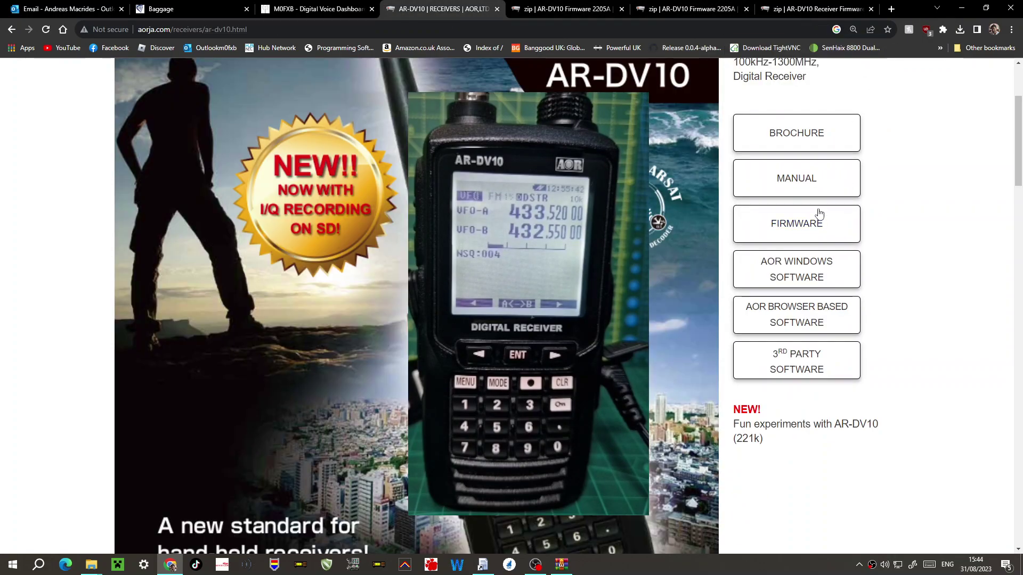
pyautogui.click(786, 229)
# Review the AR-DV10 firmware release notes for versions 2205A, 2104A and 2102A and the older version history.
pyautogui.scroll(-3, 790, 249)
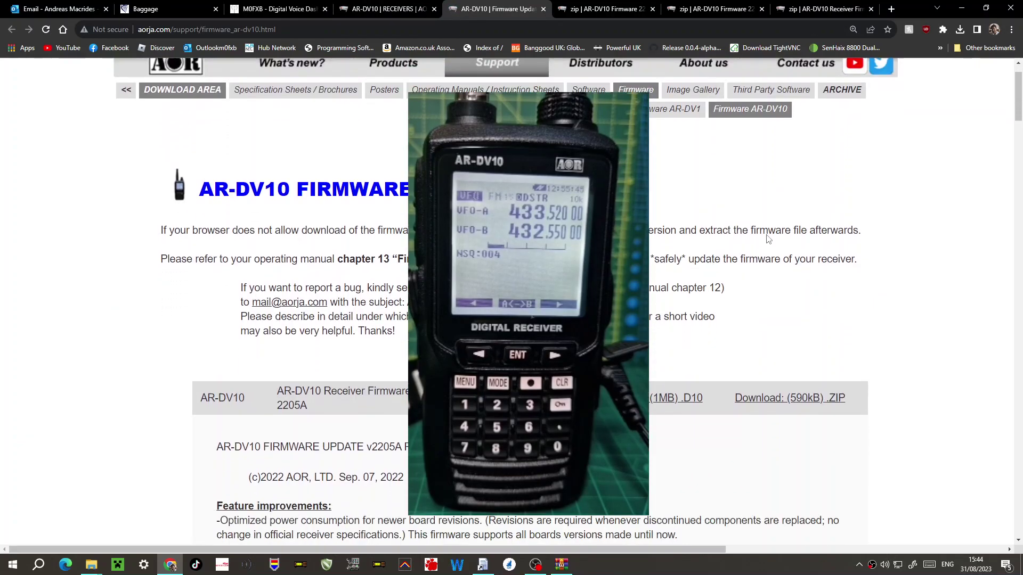
pyautogui.scroll(-3, 790, 248)
pyautogui.scroll(3, 809, 266)
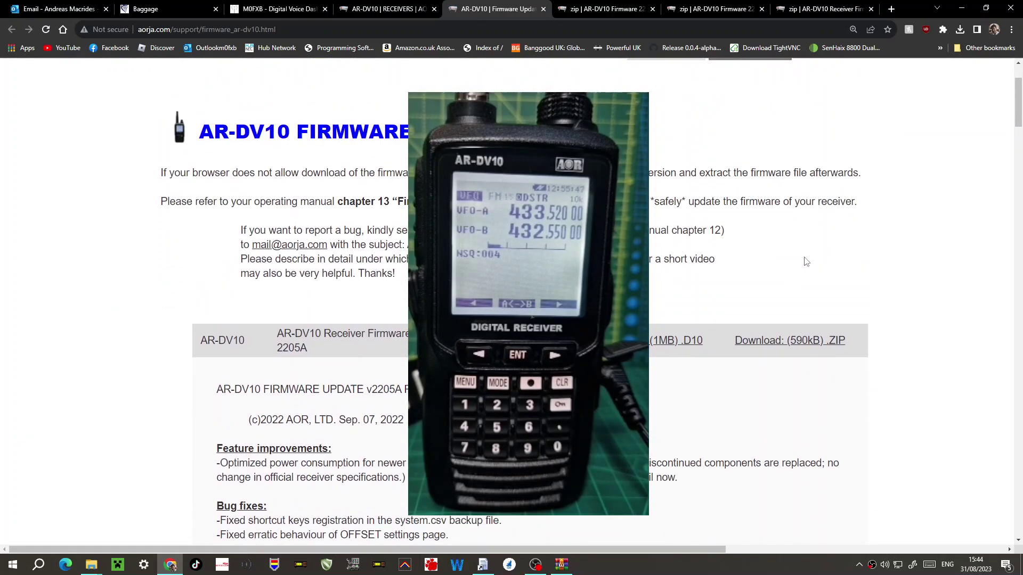
pyautogui.scroll(-3, 830, 255)
pyautogui.scroll(-3, 829, 255)
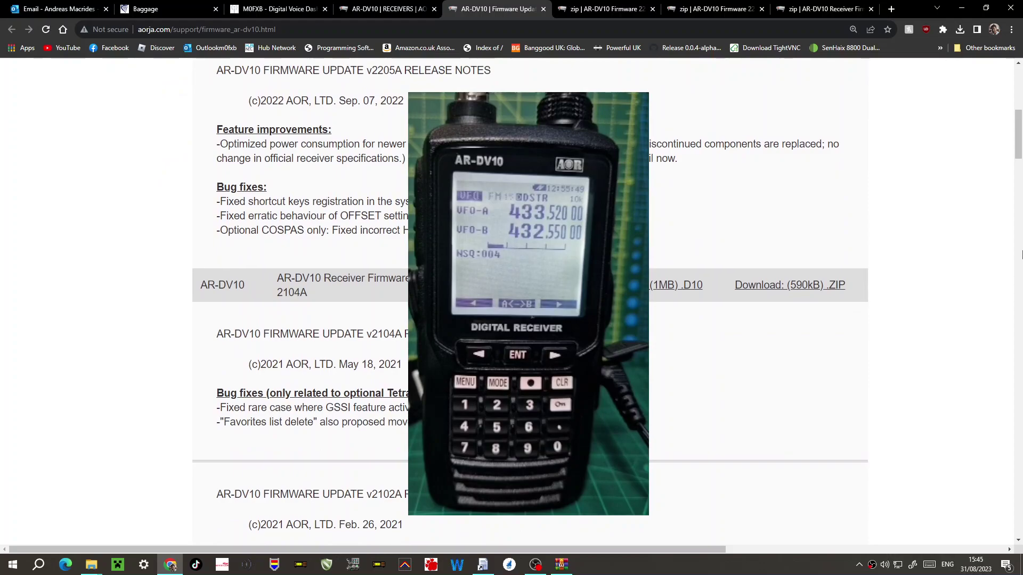
pyautogui.scroll(3, 1022, 255)
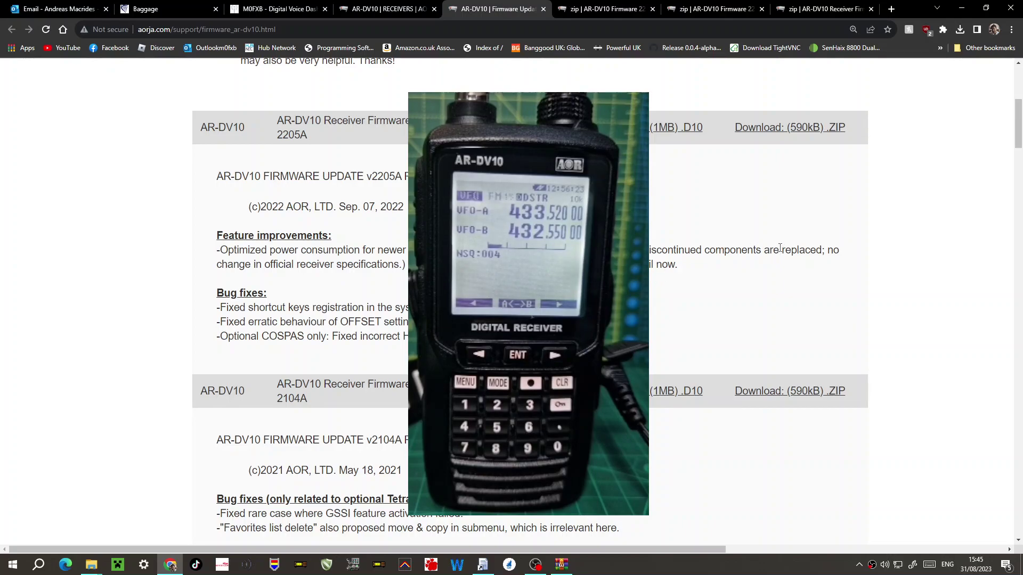
pyautogui.scroll(-1, 778, 250)
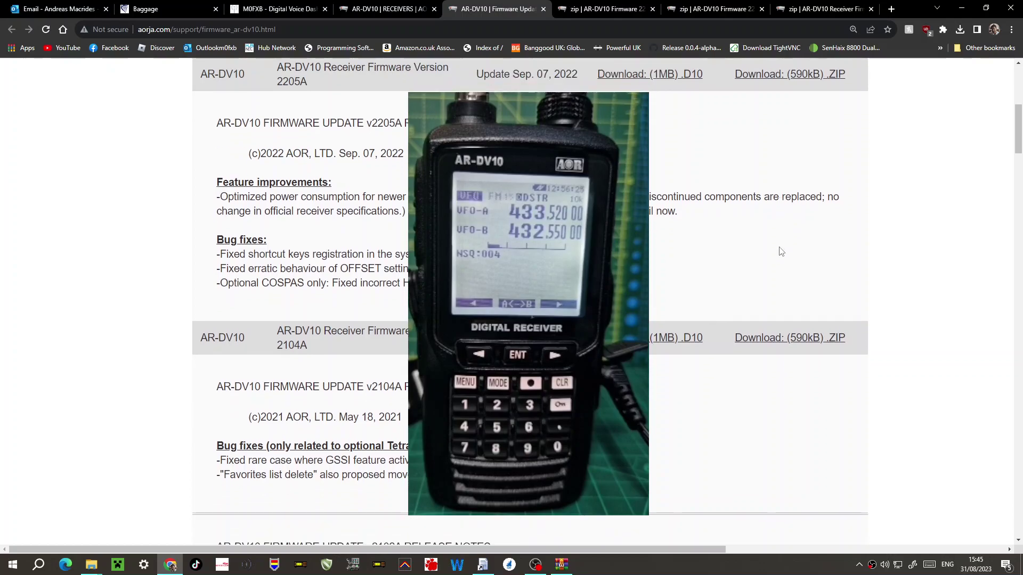
pyautogui.scroll(-2, 781, 251)
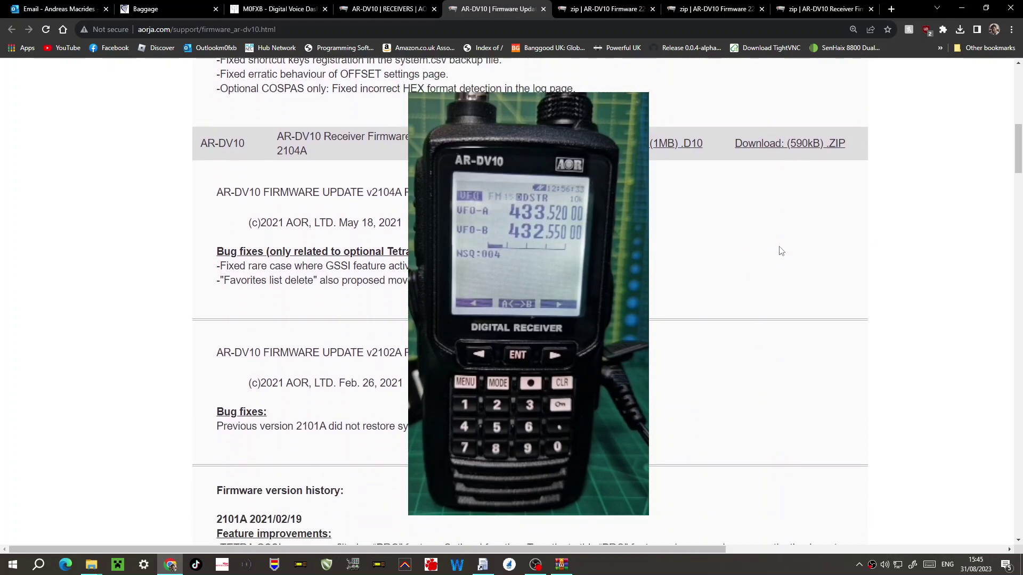
pyautogui.scroll(-2, 781, 251)
pyautogui.scroll(-1, 780, 252)
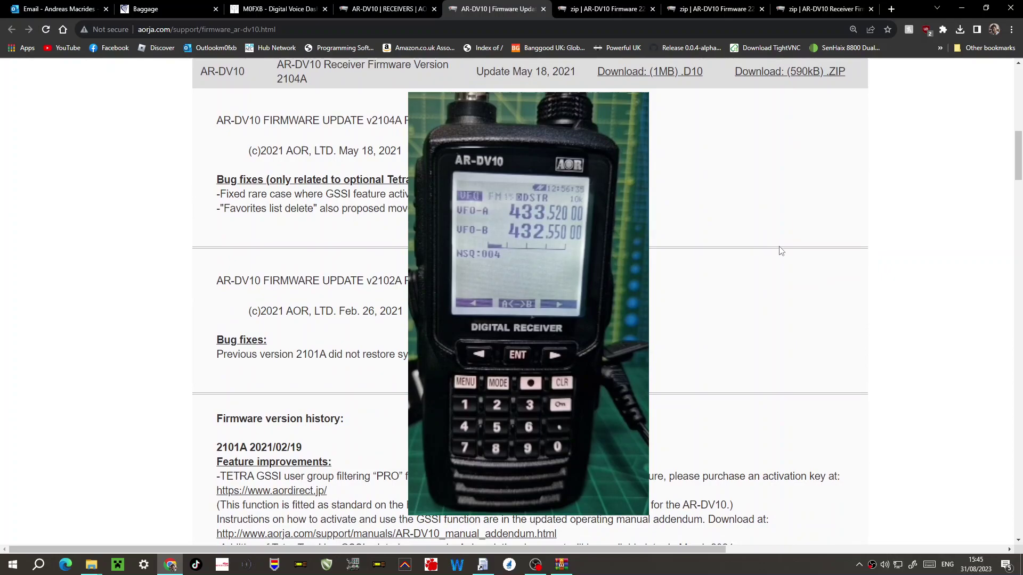
pyautogui.scroll(-3, 781, 251)
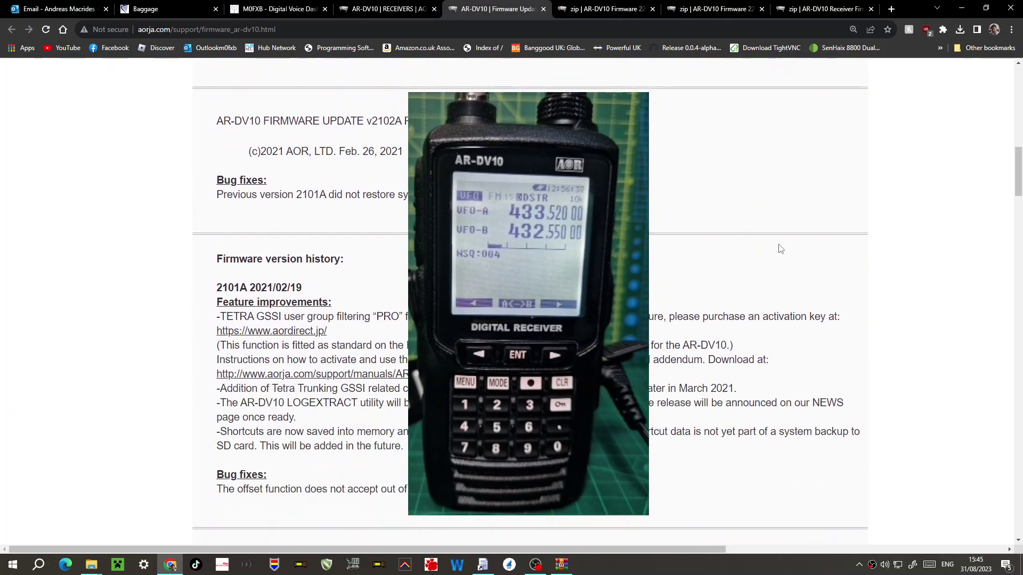
pyautogui.scroll(-1, 781, 249)
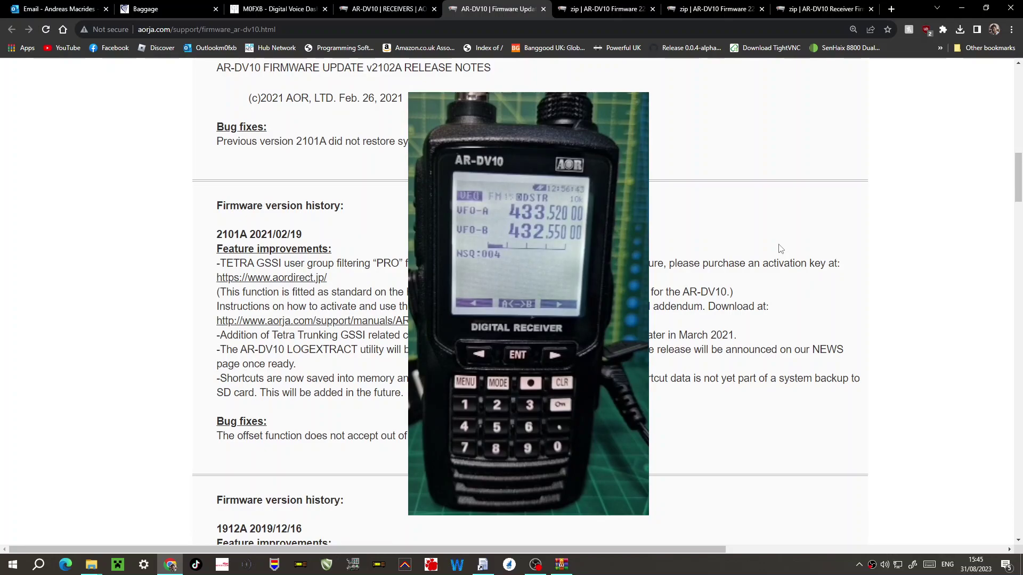
pyautogui.scroll(15, 781, 249)
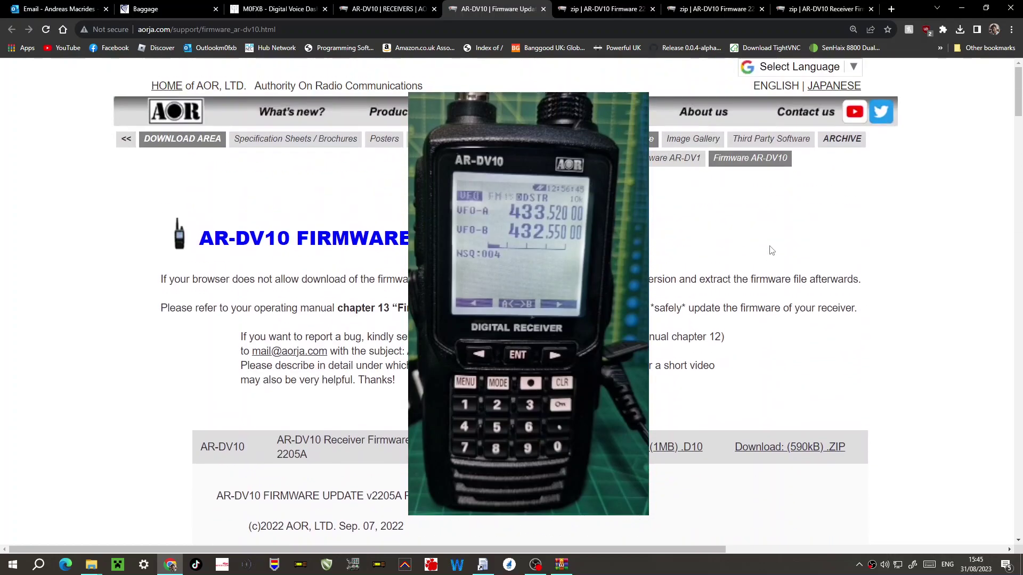
# Download the ZIP version of AR-DV10 firmware 2205A and accept the download terms.
pyautogui.scroll(-4, 771, 250)
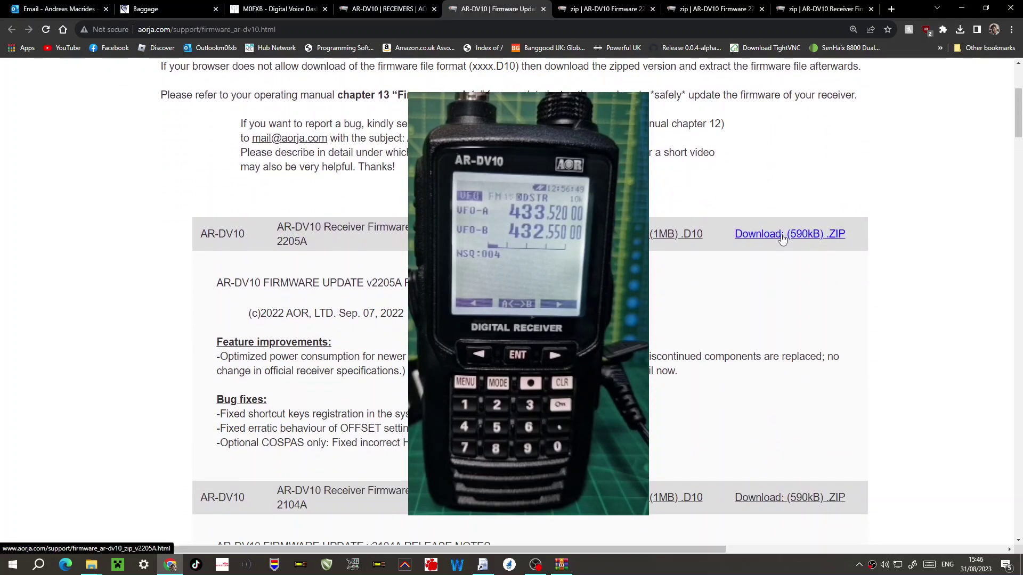
pyautogui.click(783, 237)
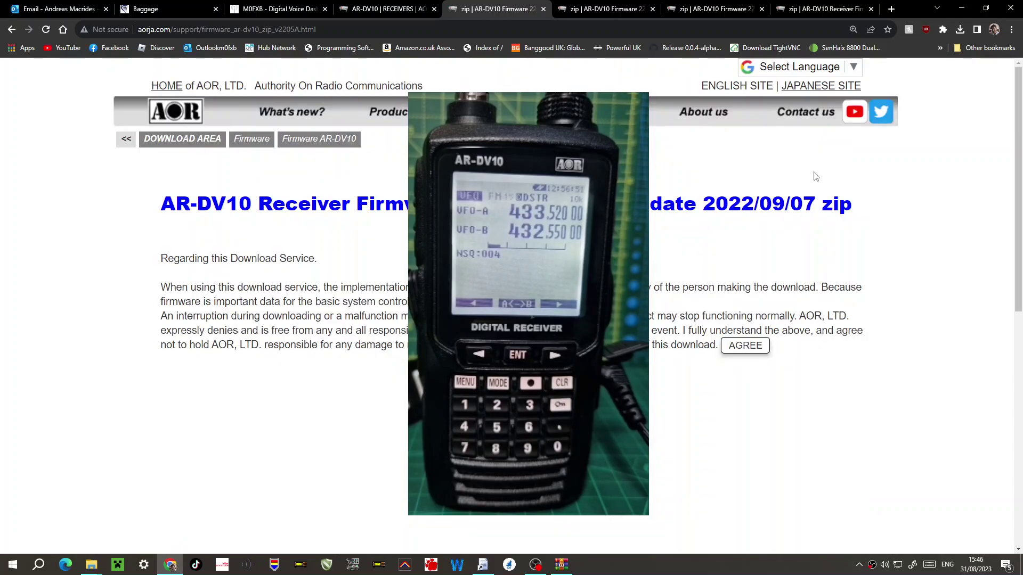
pyautogui.click(745, 345)
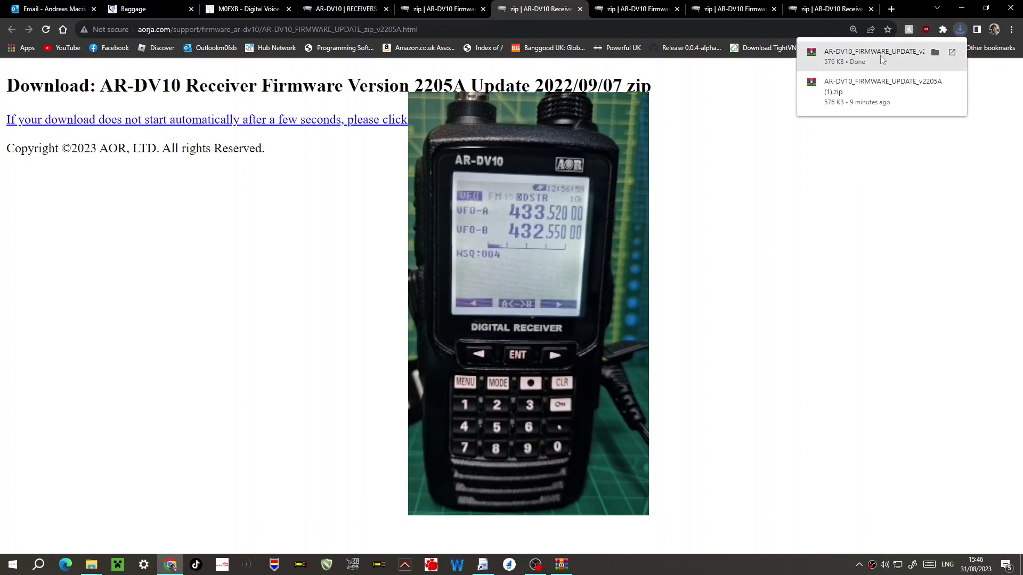
# Open the newly downloaded firmware archive to check its contents, and return to the browser.
pyautogui.click(880, 56)
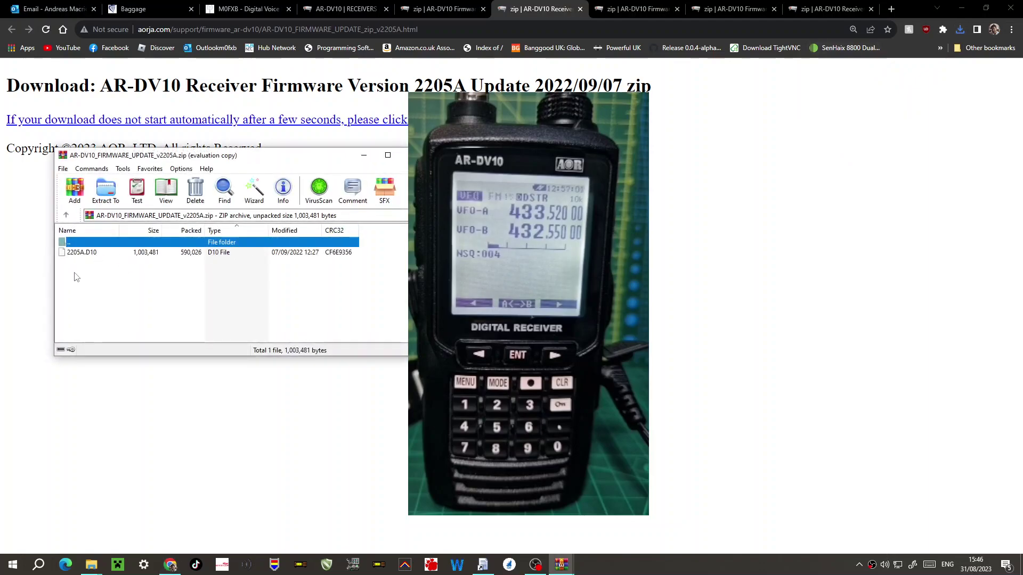
pyautogui.press('Escape')
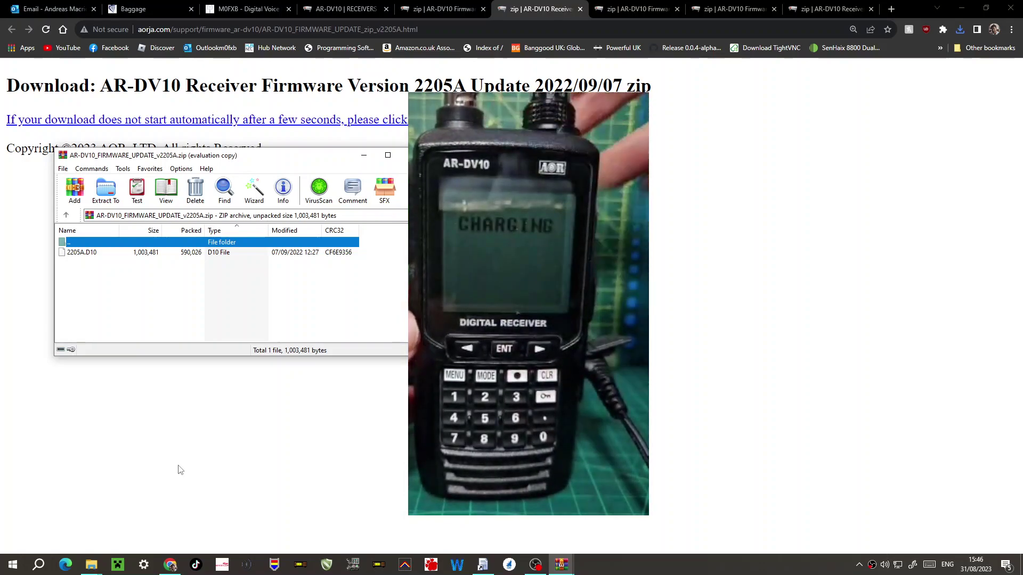
pyautogui.click(170, 565)
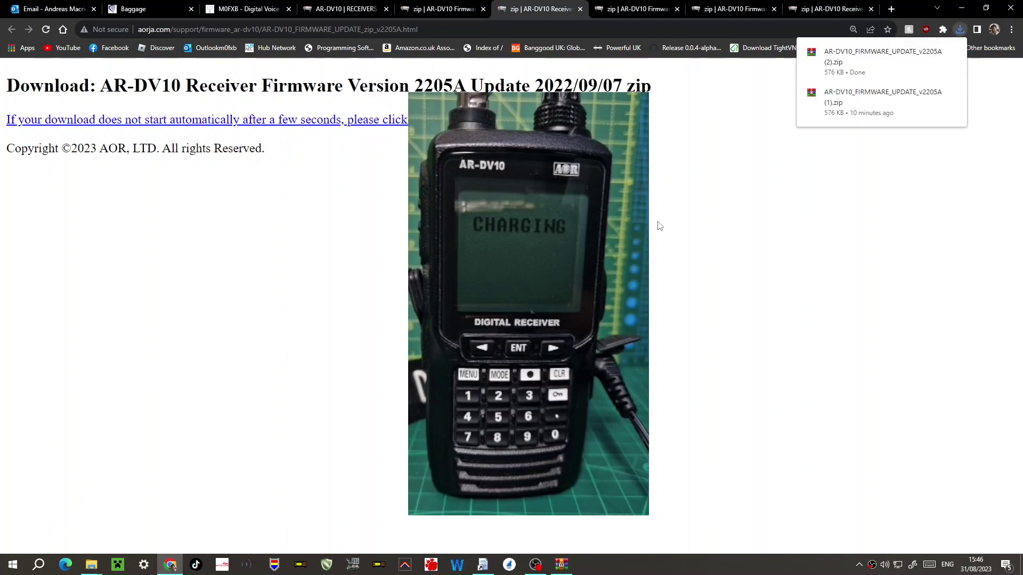
# Switch to the AORDV10 File Explorer window, move it clear of the radio image and show USB Drive (F:).
pyautogui.click(86, 569)
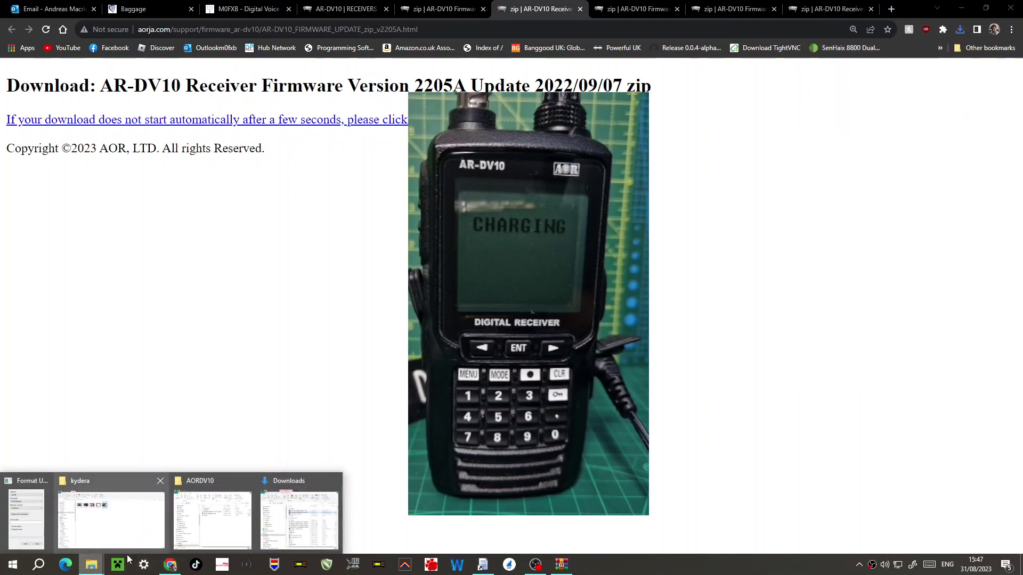
pyautogui.click(182, 530)
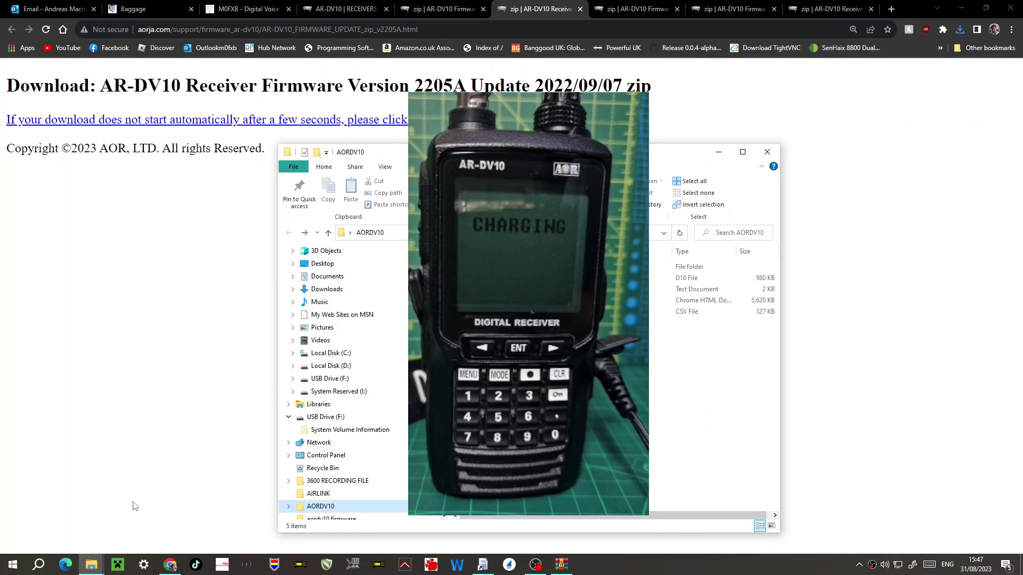
pyautogui.moveTo(528, 152); pyautogui.dragTo(292, 116)
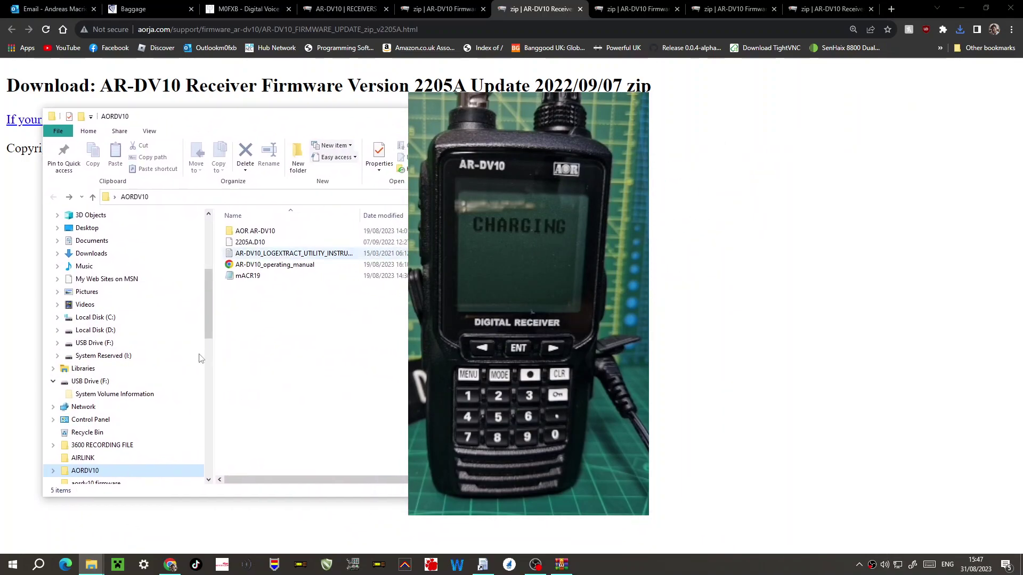
pyautogui.click(89, 382)
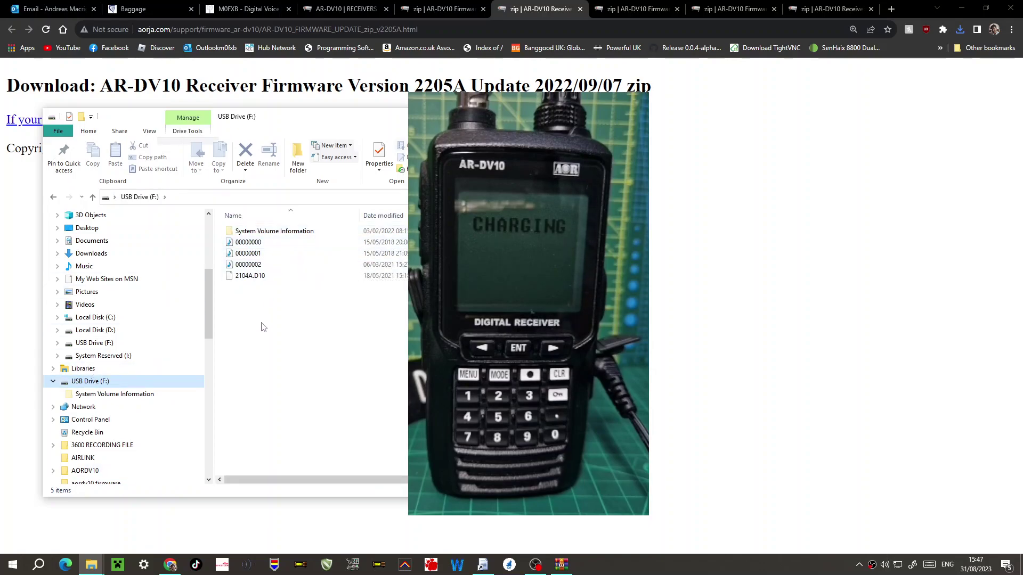
# Delete the old firmware file 2104A.D10 from USB Drive (F:).
pyautogui.click(249, 278)
pyautogui.rightClick(249, 277)
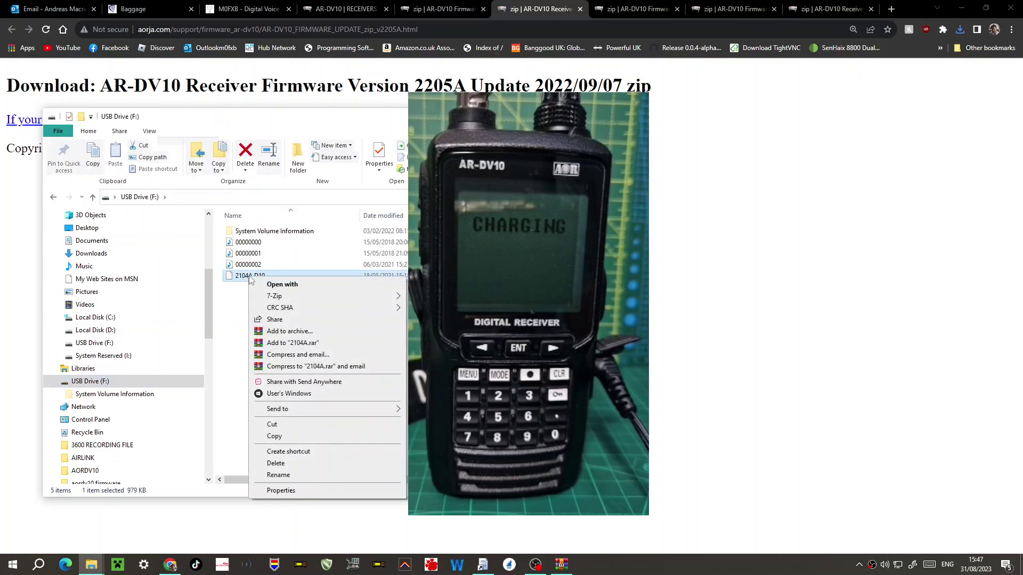
pyautogui.click(303, 465)
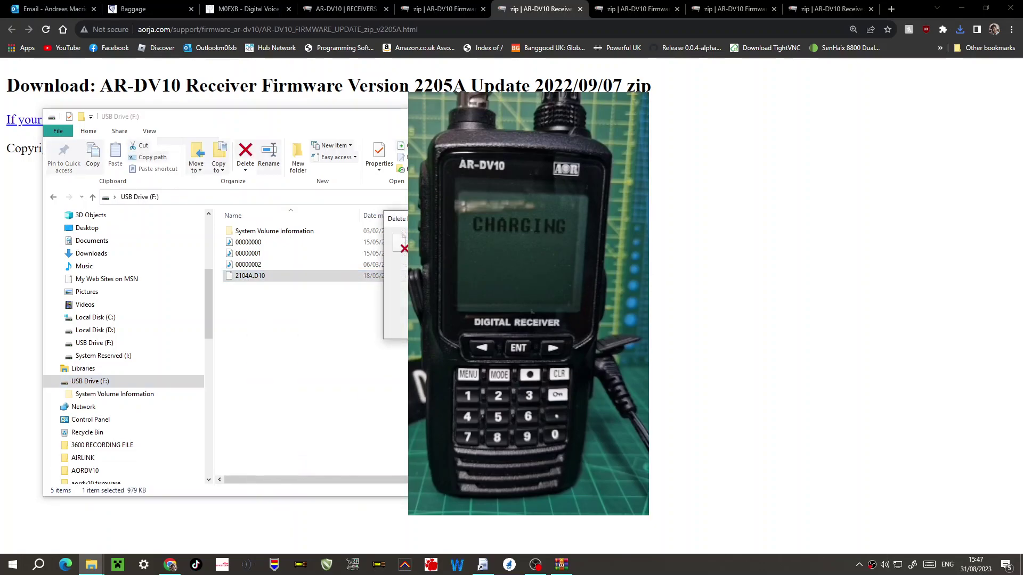
pyautogui.press('Return')
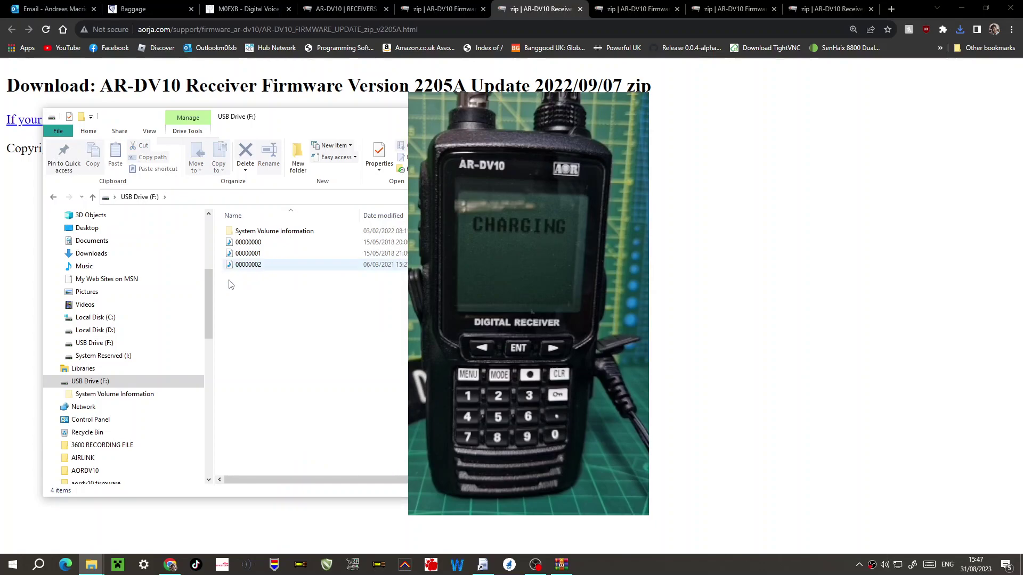
# Open the Downloads folder in a separate window and place it beside the USB drive window.
pyautogui.rightClick(91, 564)
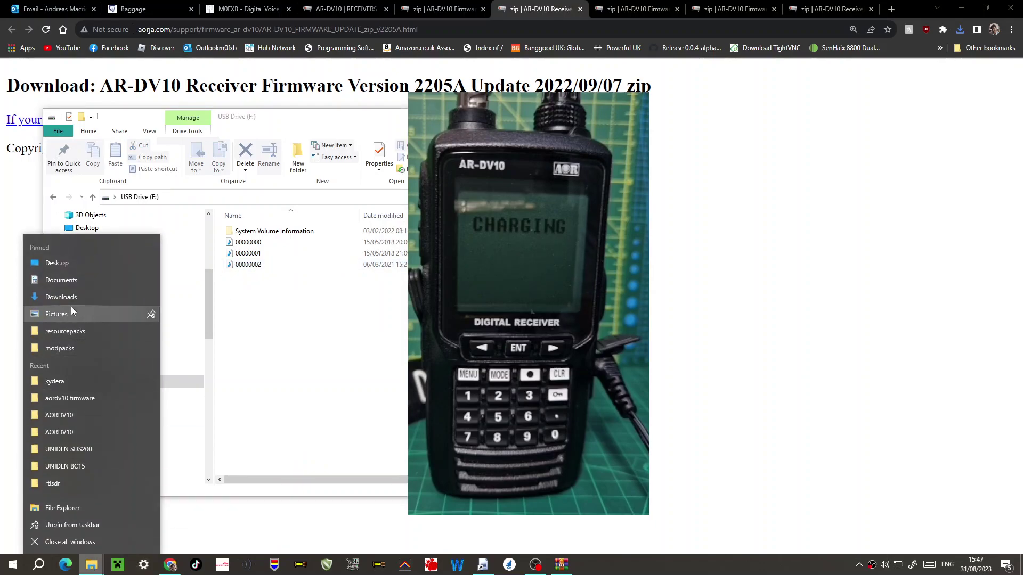
pyautogui.click(61, 297)
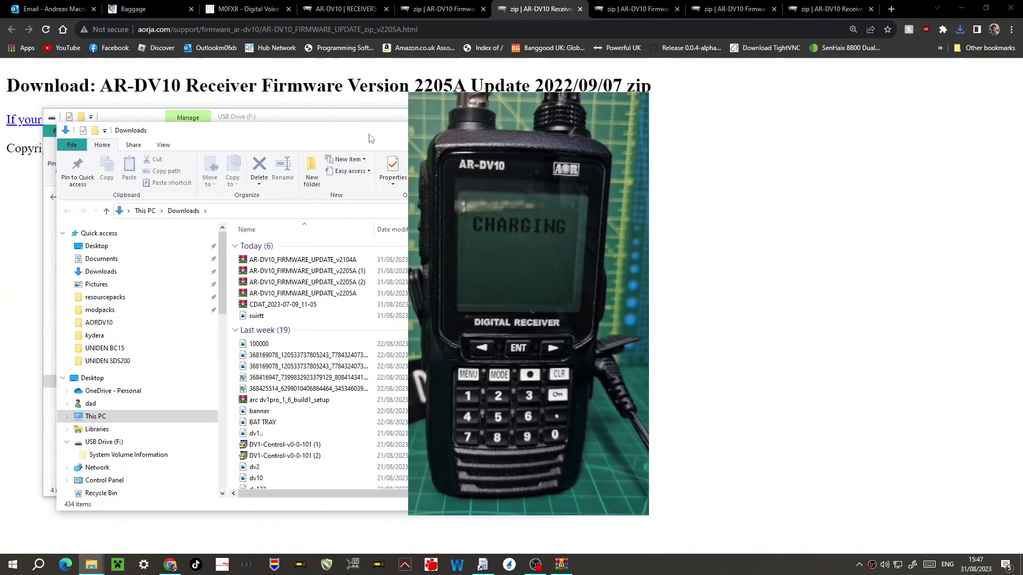
pyautogui.moveTo(388, 123); pyautogui.dragTo(729, 109)
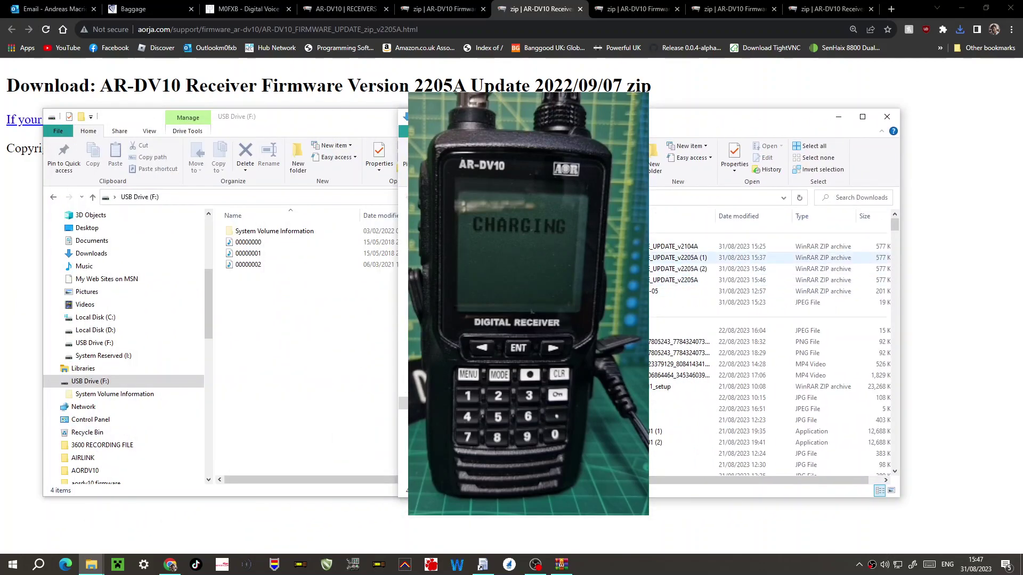
# Open AR-DV10_FIRMWARE_UPDATE_v2205A (1).zip, dismiss the licence reminder and extract 2205A.D10 to the root of USB Drive (F:).
pyautogui.doubleClick(687, 257)
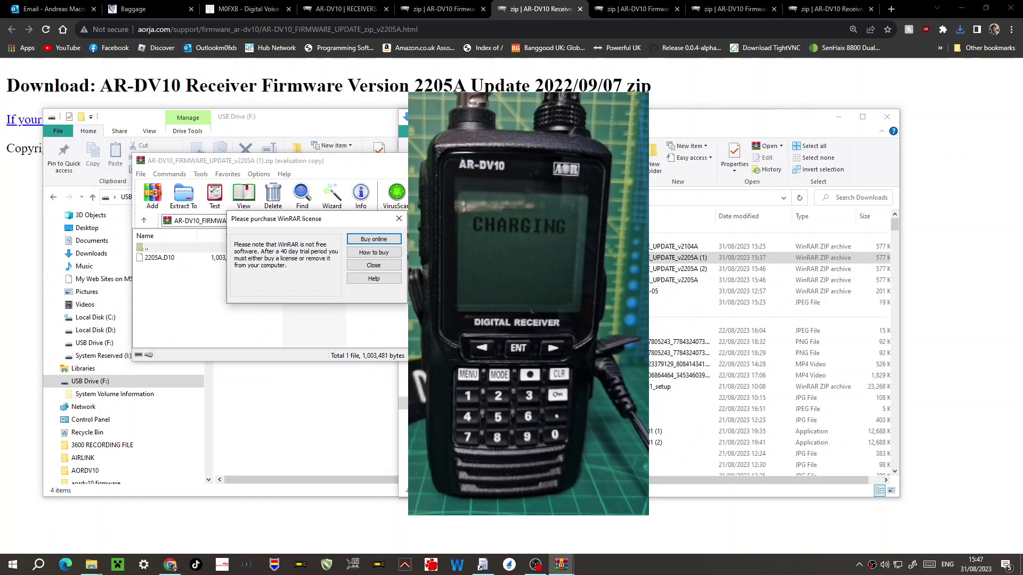
pyautogui.click(374, 264)
pyautogui.moveTo(334, 159); pyautogui.dragTo(320, 327)
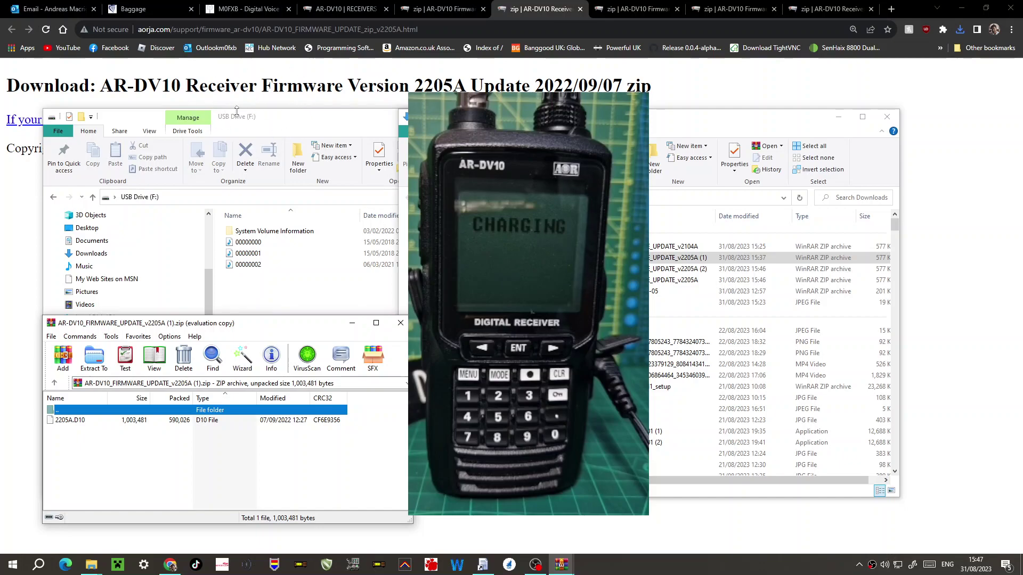
pyautogui.moveTo(68, 421); pyautogui.dragTo(309, 273)
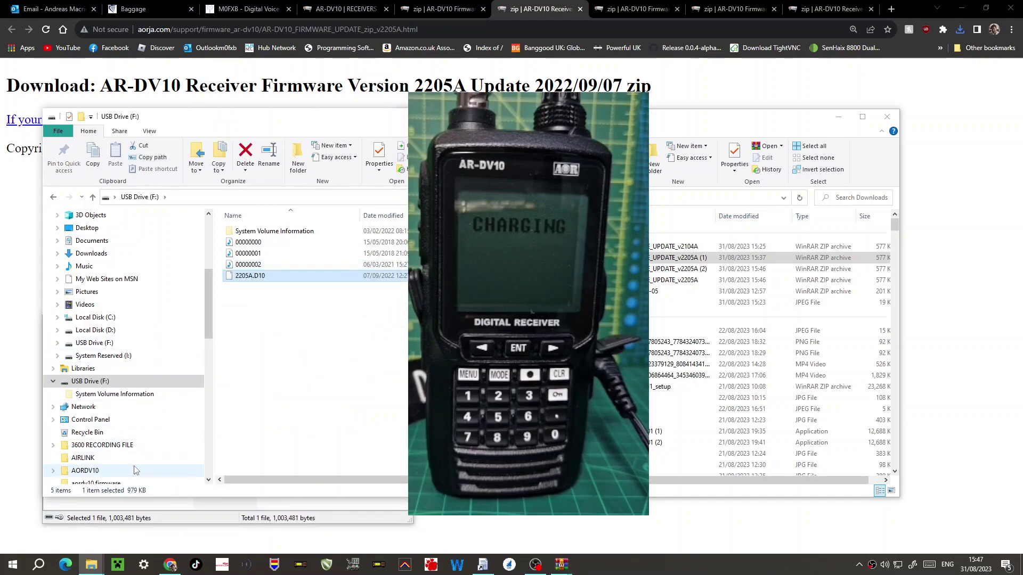
# Eject USB Drive (F:) from the computer.
pyautogui.rightClick(84, 384)
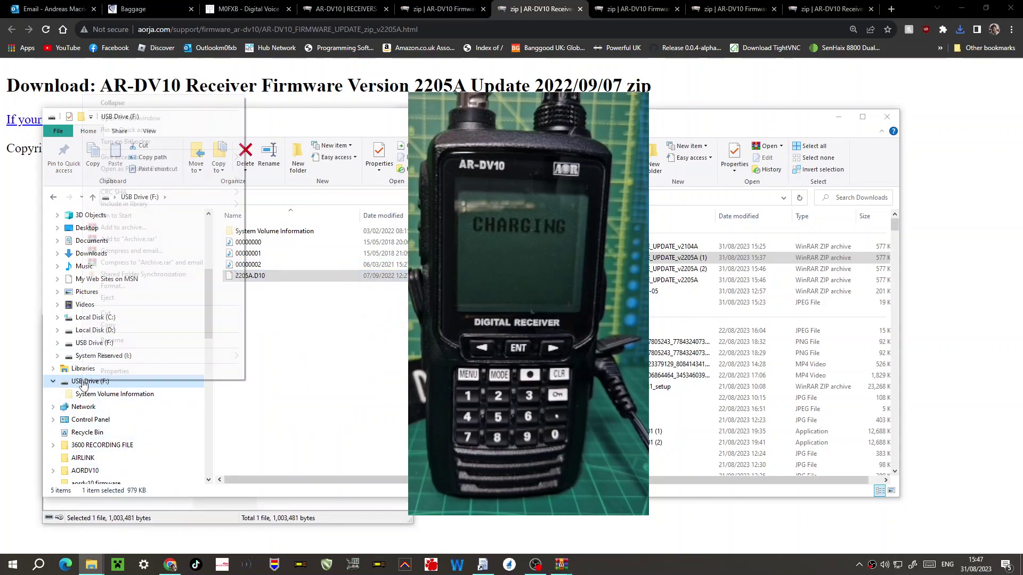
pyautogui.click(129, 299)
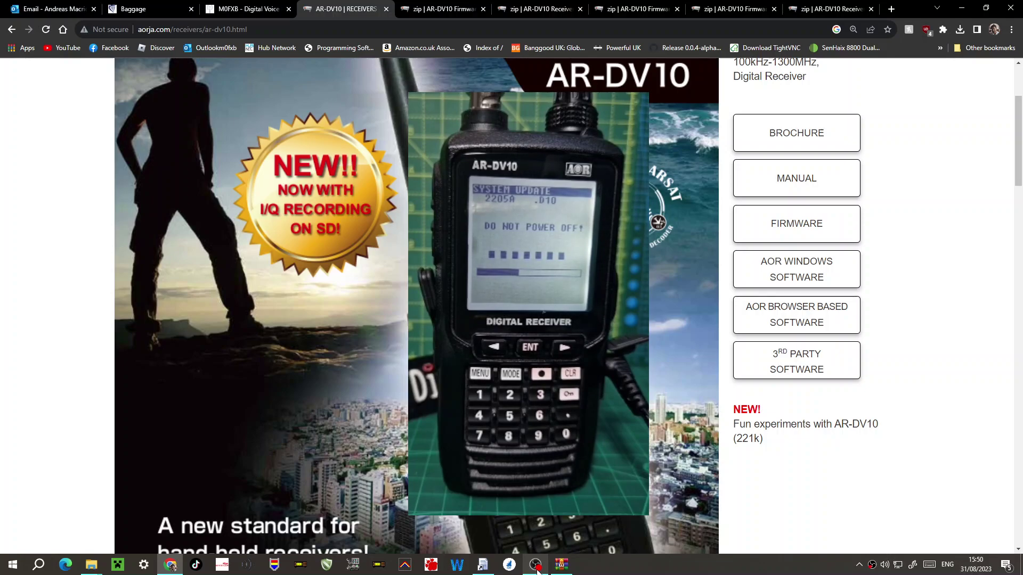
# On the AR-DV10 receiver page, open the AOR Windows Software link in a new browser tab.
pyautogui.scroll(-2, 416, 306)
pyautogui.scroll(3, 416, 307)
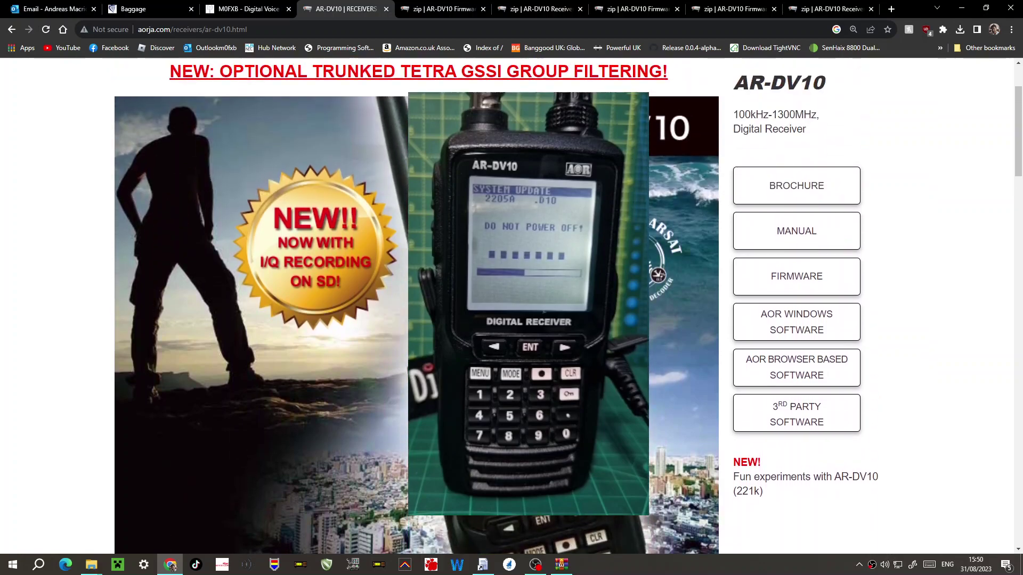
pyautogui.scroll(-1, 805, 201)
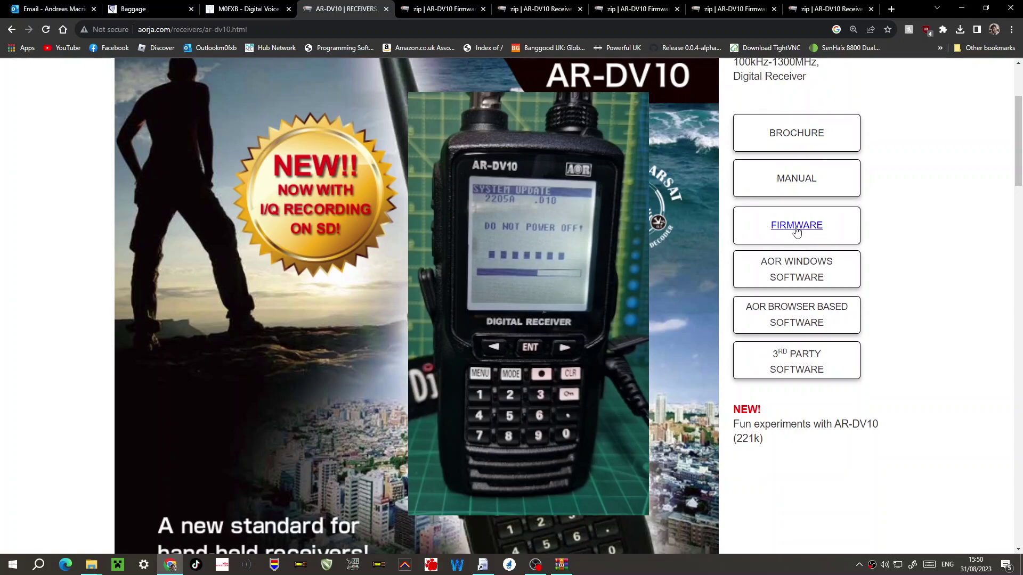
pyautogui.scroll(-1, 961, 247)
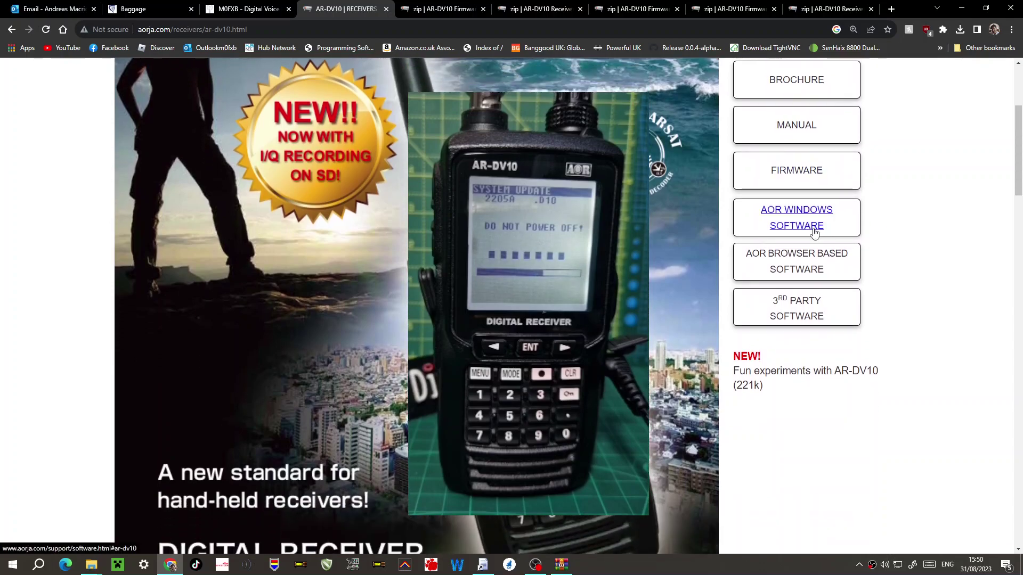
pyautogui.rightClick(776, 220)
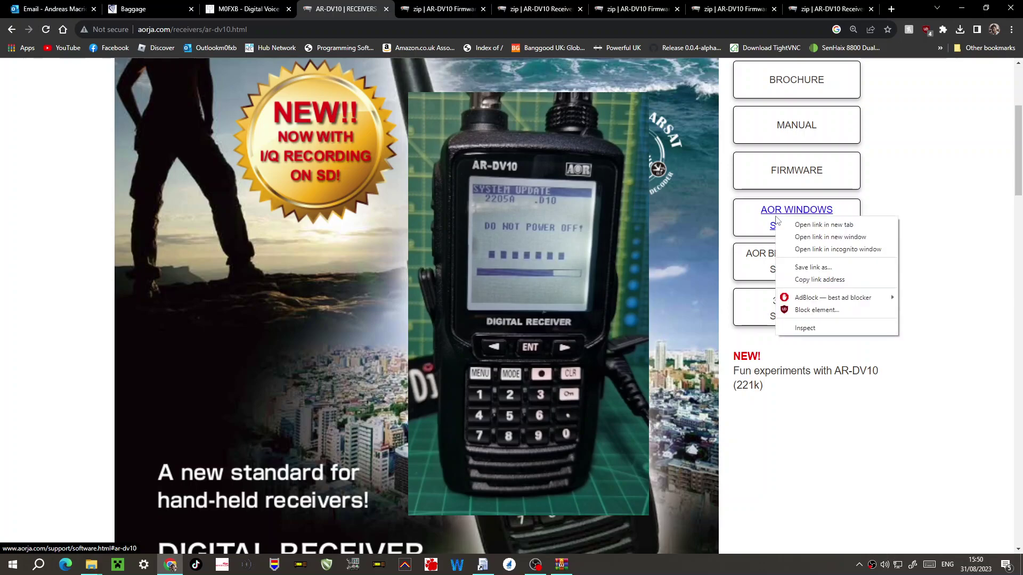
pyautogui.click(838, 226)
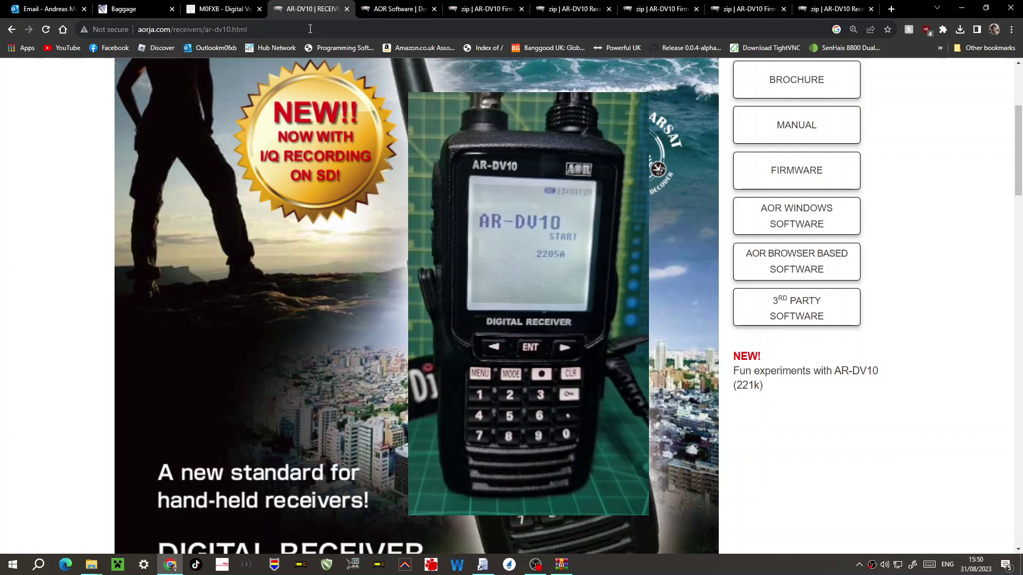
# View the AR-DV10 utilities on the AOR Software page and switch to the firmware 2205A download page.
pyautogui.click(390, 10)
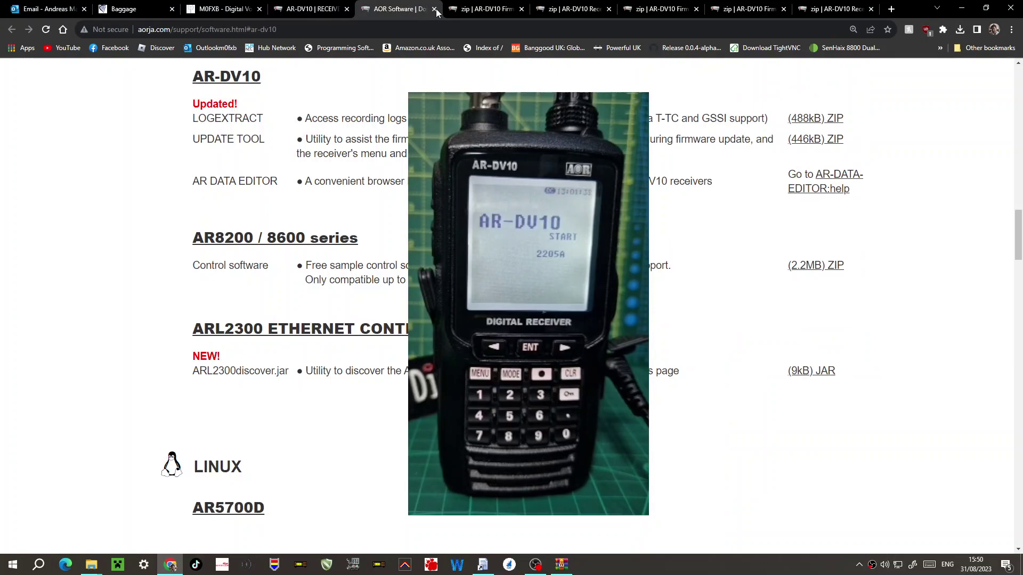
pyautogui.click(473, 11)
pyautogui.click(558, 10)
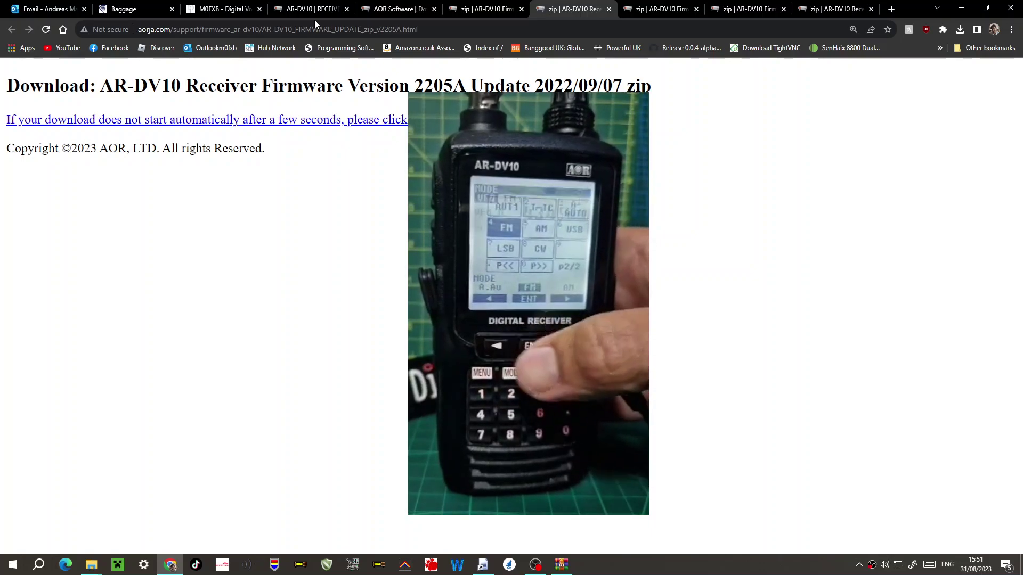
# Open the microHUB Control Panel at 192.168.0.102 in a new tab and connect the node to HUBNet 41522.
pyautogui.click(891, 11)
pyautogui.write('192.168.0.102')
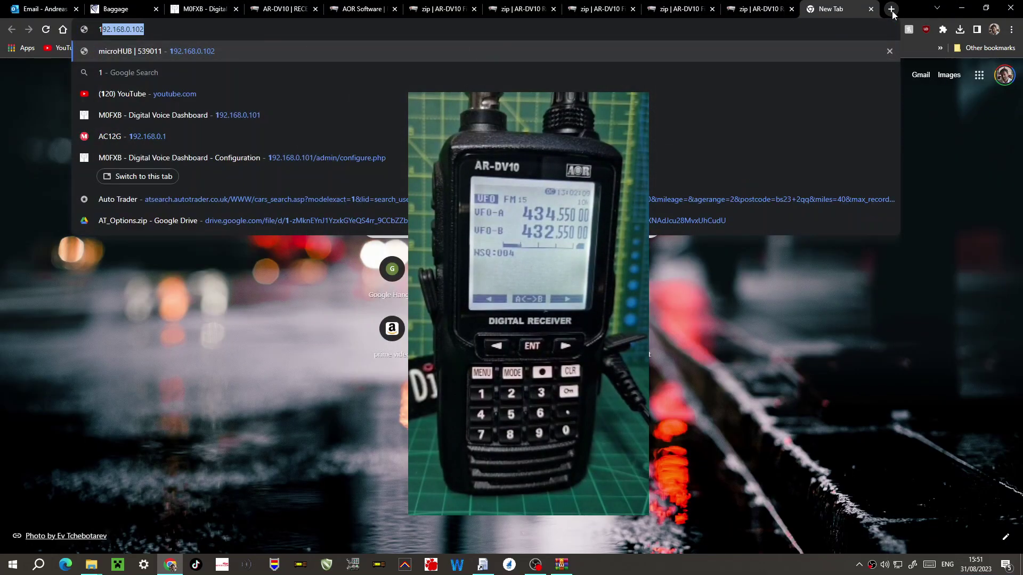
pyautogui.press('Return')
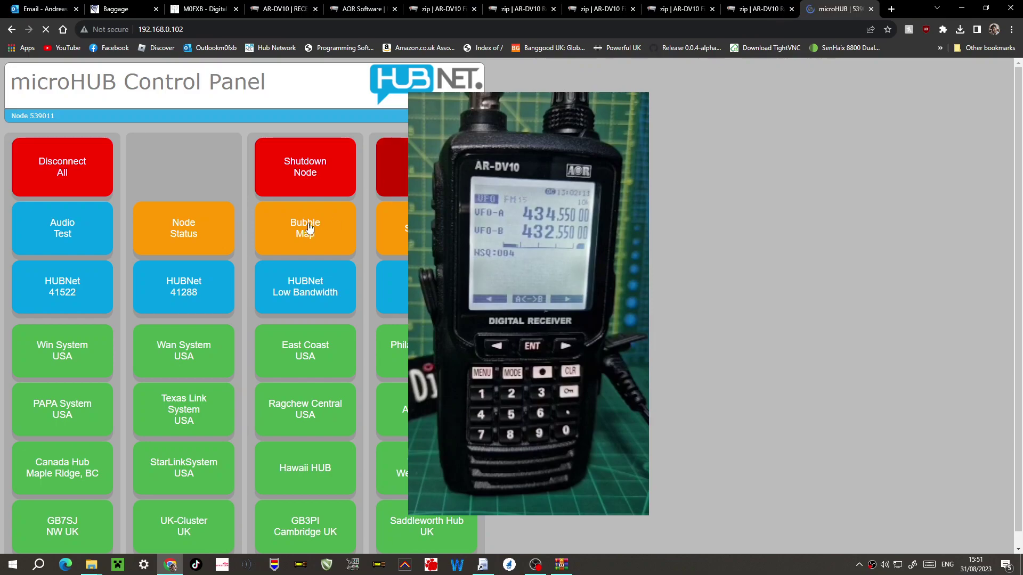
pyautogui.click(66, 298)
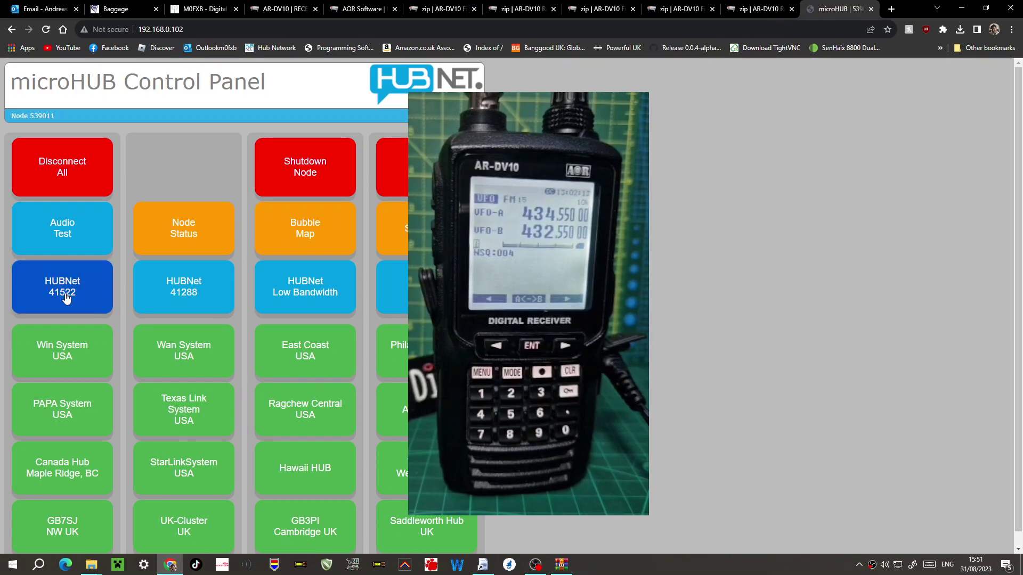